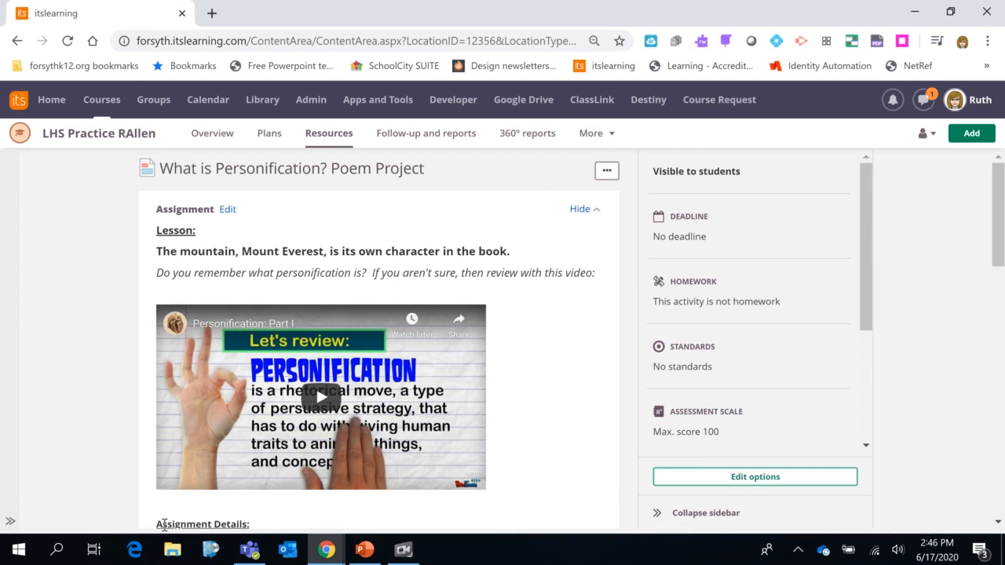
Open the course resource tree, collapse the details sidebar, and scroll through the tree's items
click(10, 524)
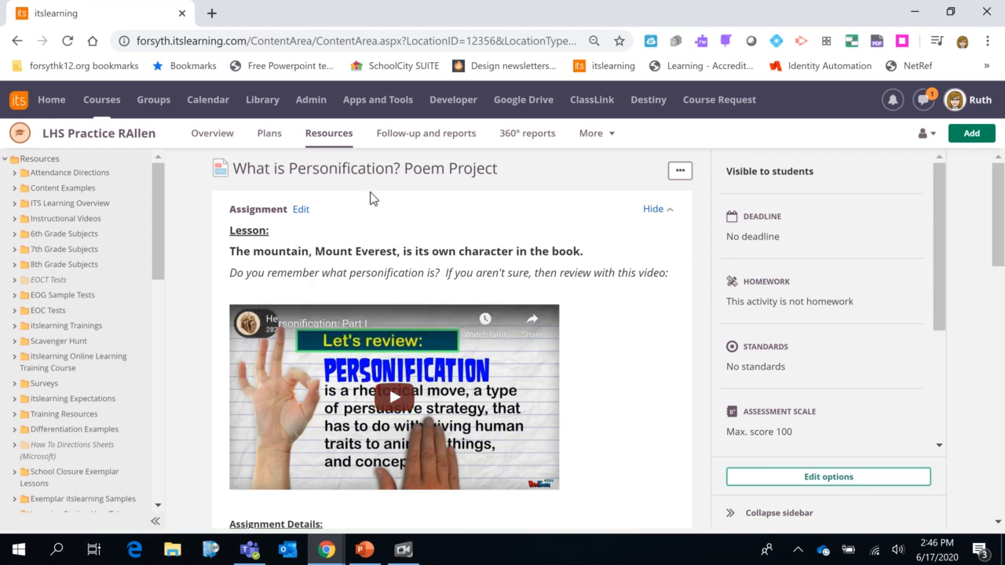
click(732, 517)
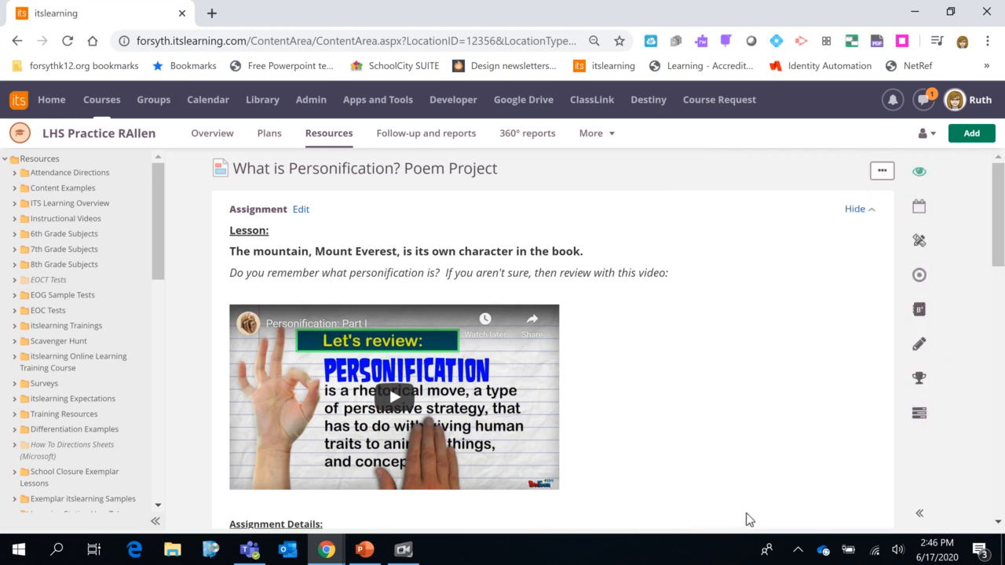
click(155, 521)
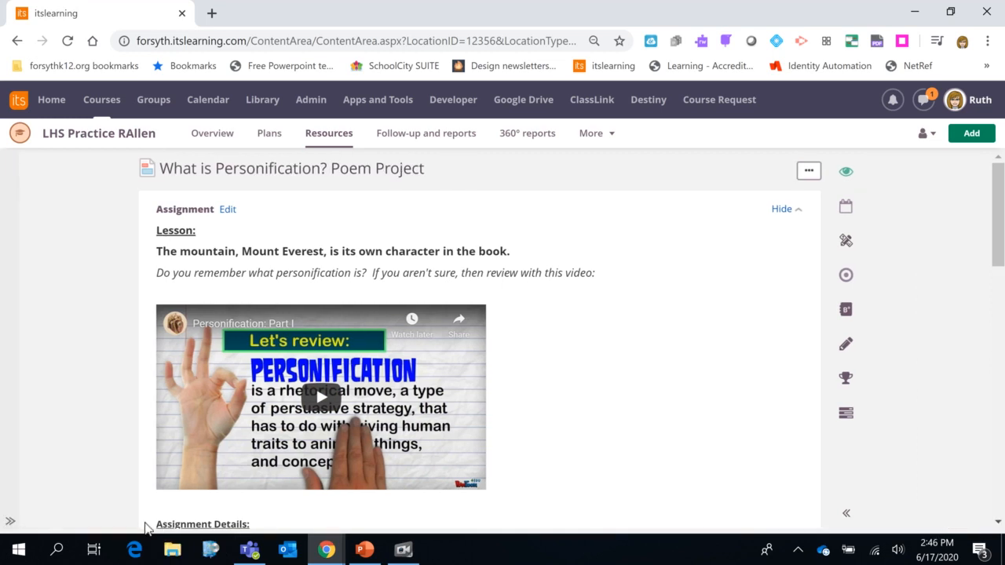
click(11, 522)
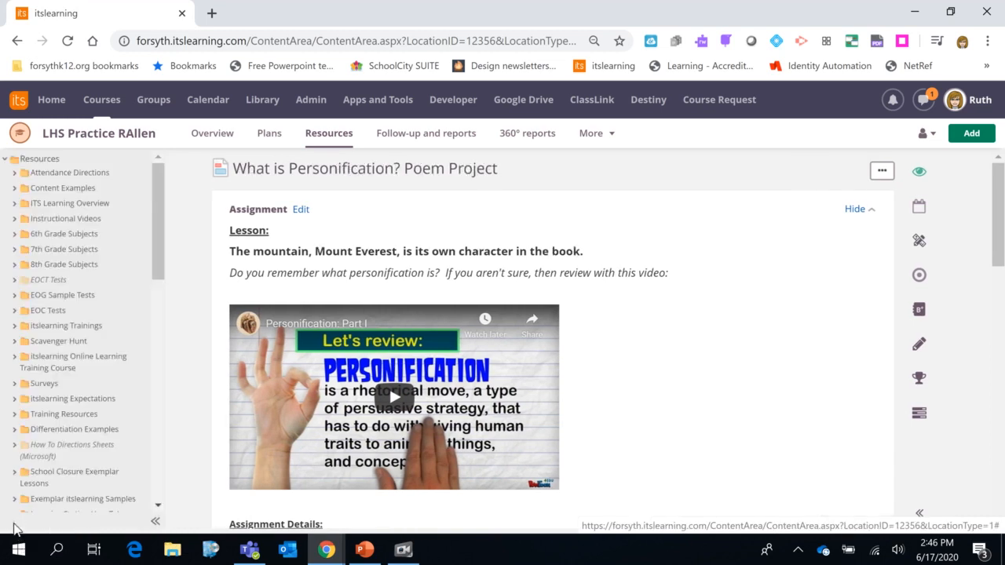
drag(157, 231, 185, 451)
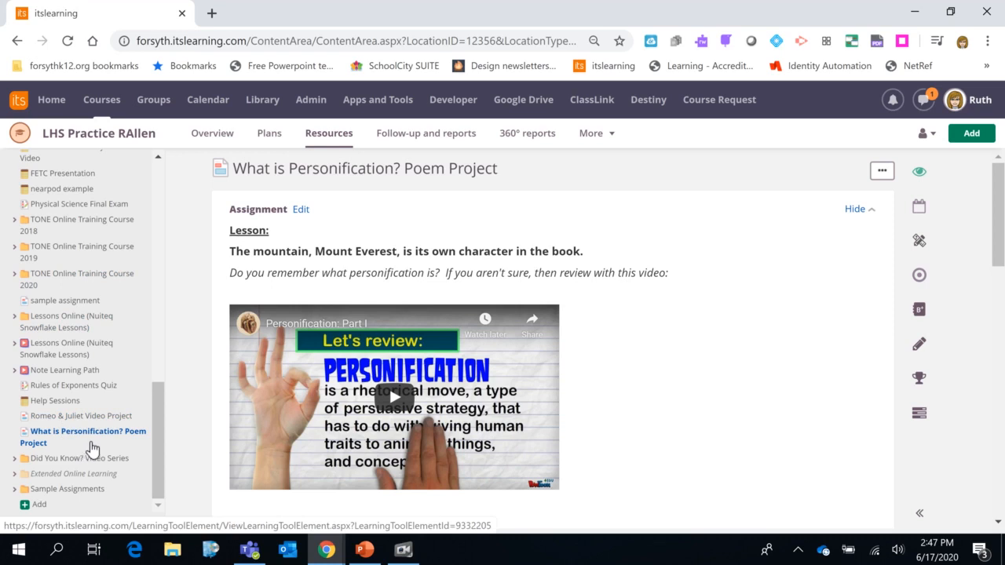
Open the Resources folder and select What is Personification? Poem Project, Romeo & Juliet Video Project and sample assignment
click(328, 135)
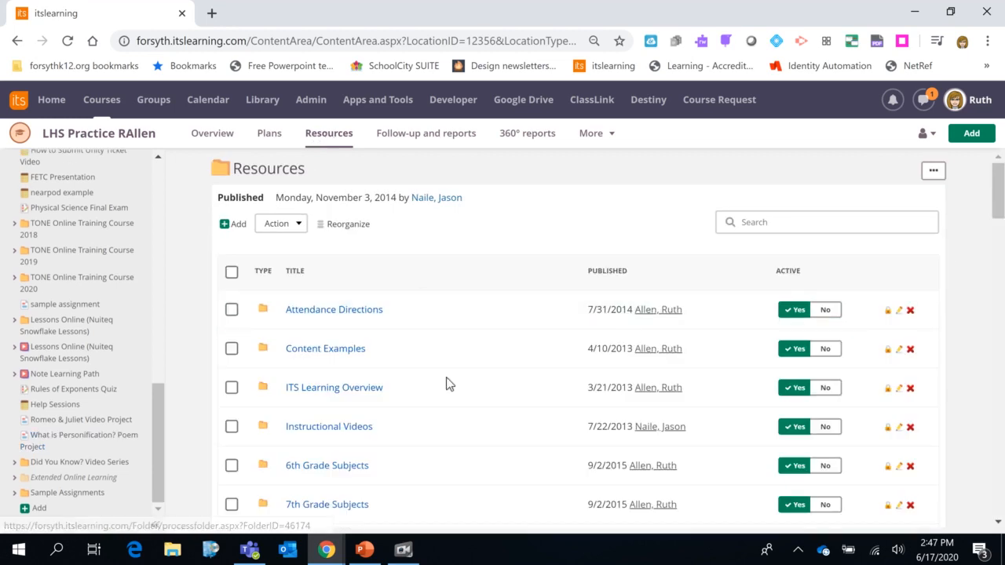
scroll(455, 405, down, 3)
scroll(458, 411, down, 20)
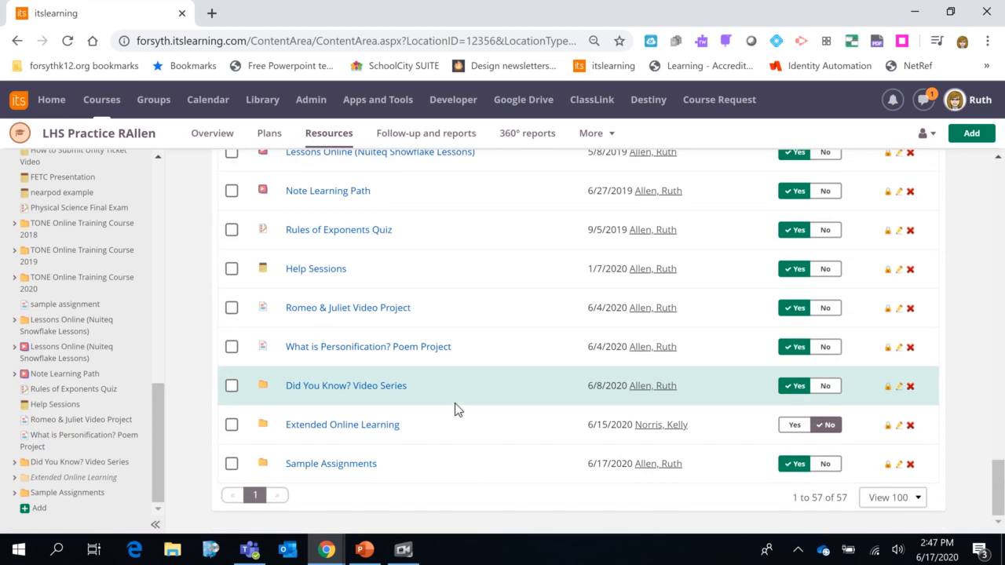
scroll(454, 388, up, 1)
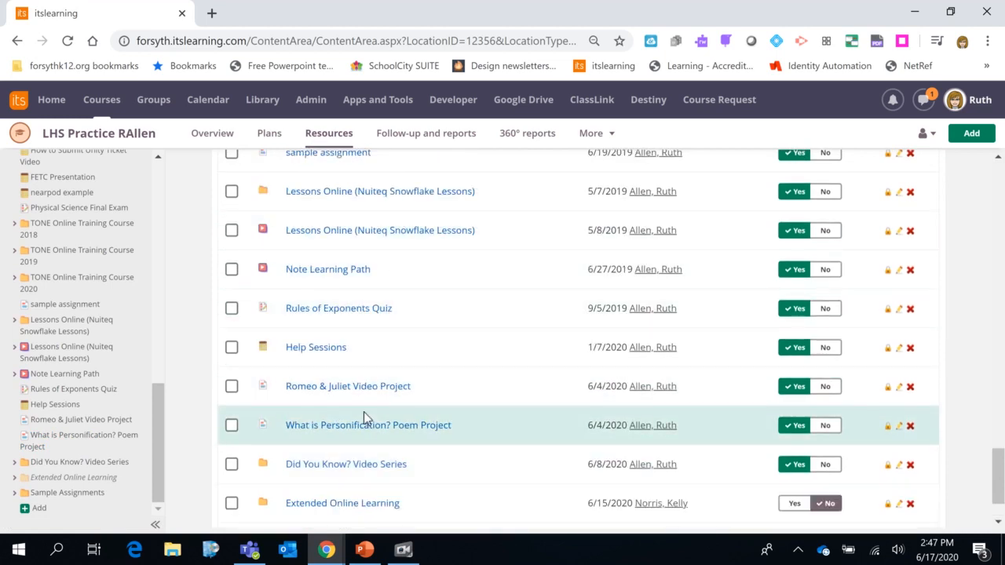
scroll(363, 455, down, 1)
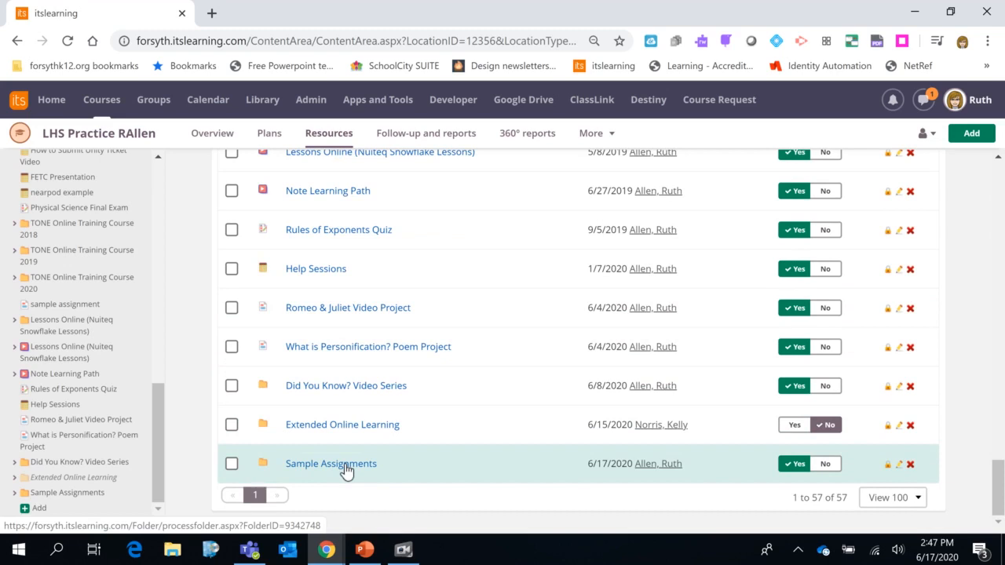
click(231, 348)
click(236, 313)
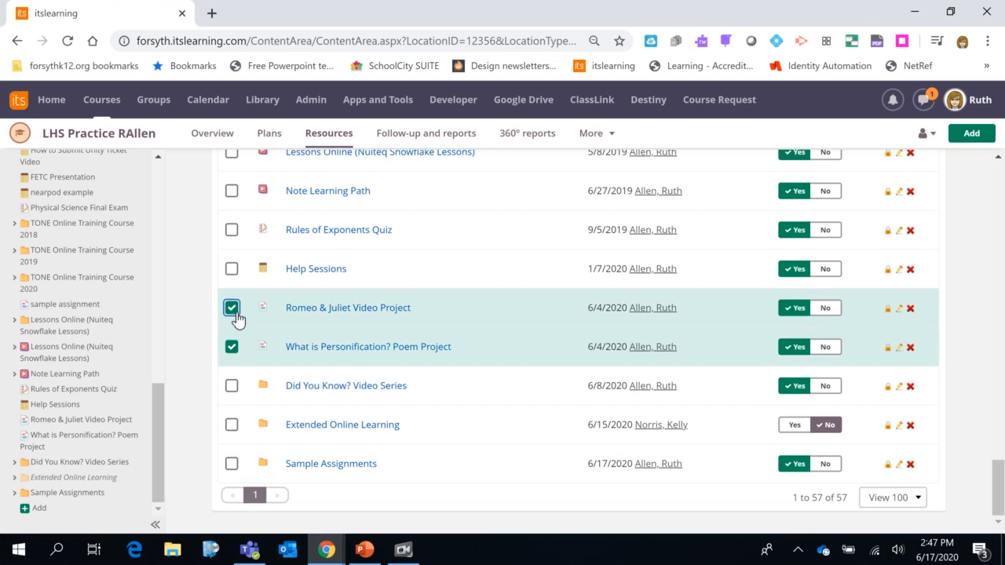
scroll(237, 318, up, 2)
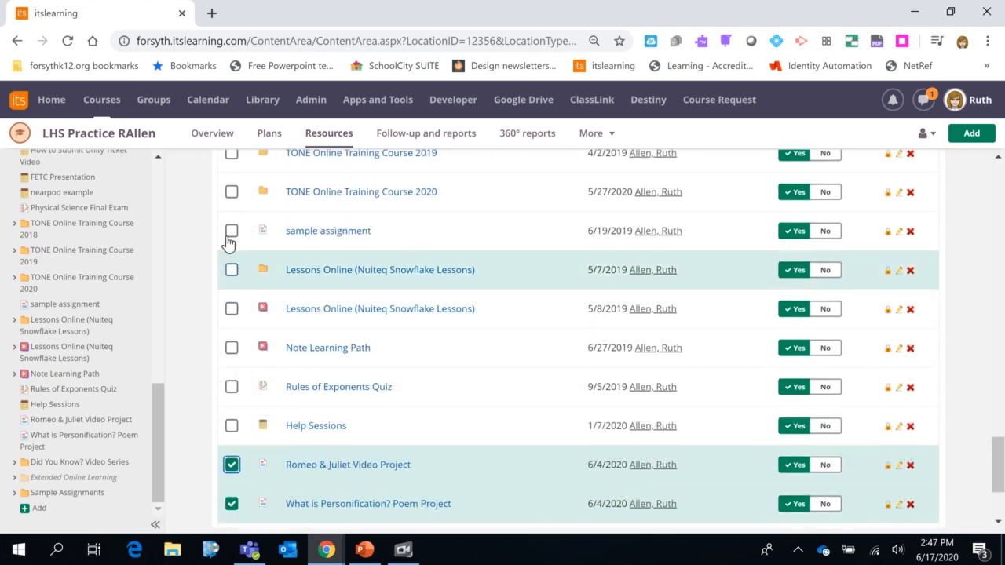
click(231, 232)
Move the three selected resources into the Sample Assignments folder
scroll(306, 245, up, 10)
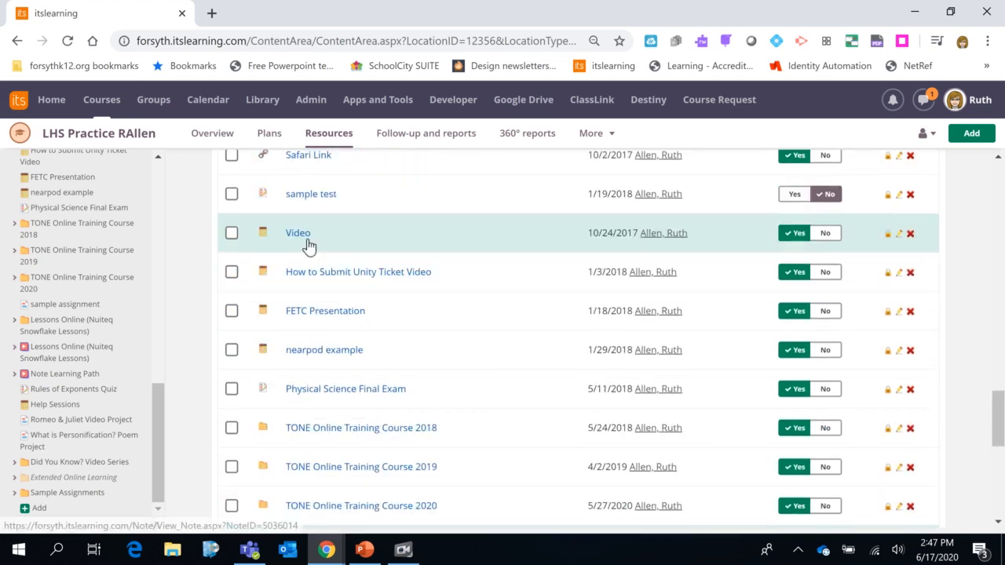
scroll(309, 244, up, 10)
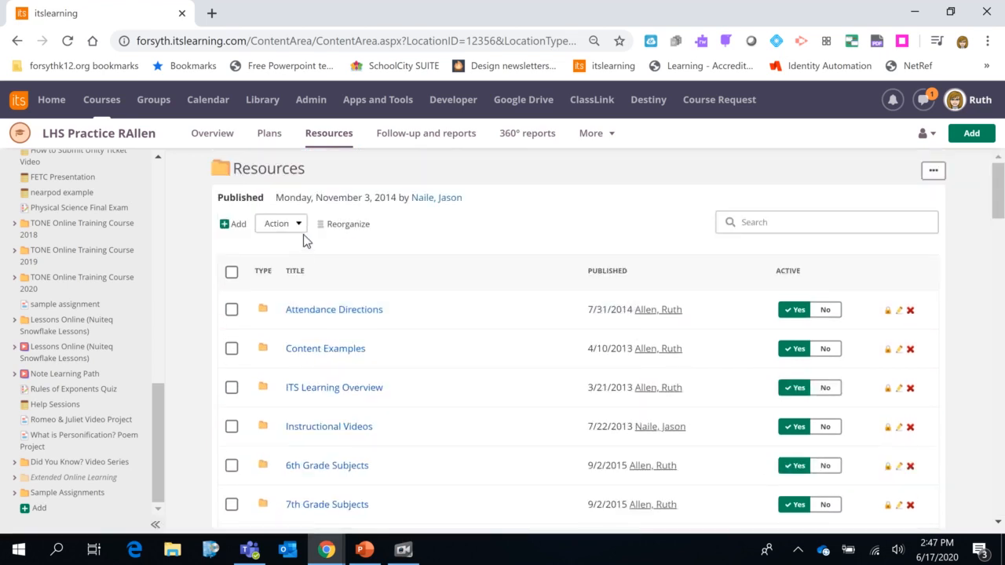
click(294, 229)
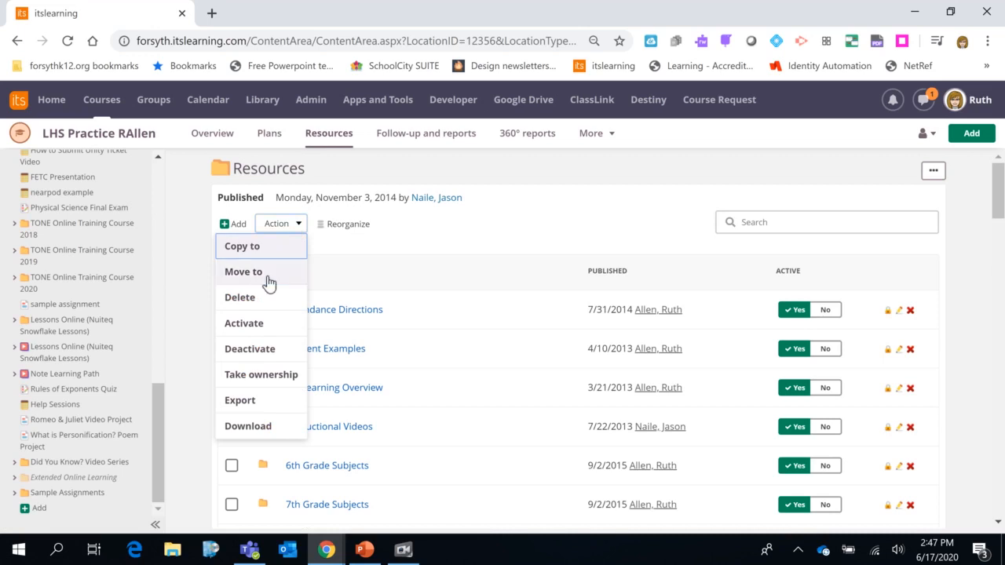
click(243, 272)
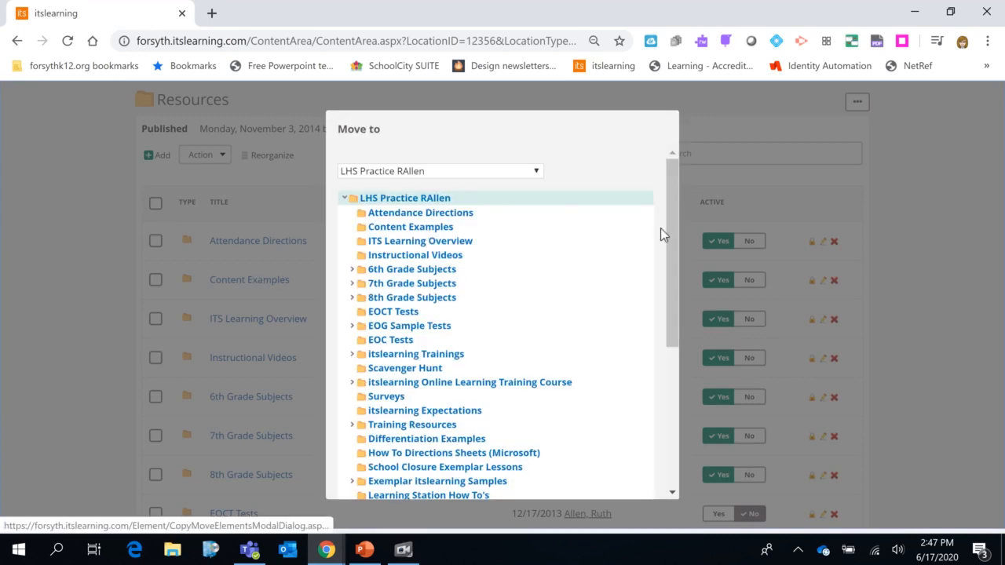
drag(674, 229, 691, 419)
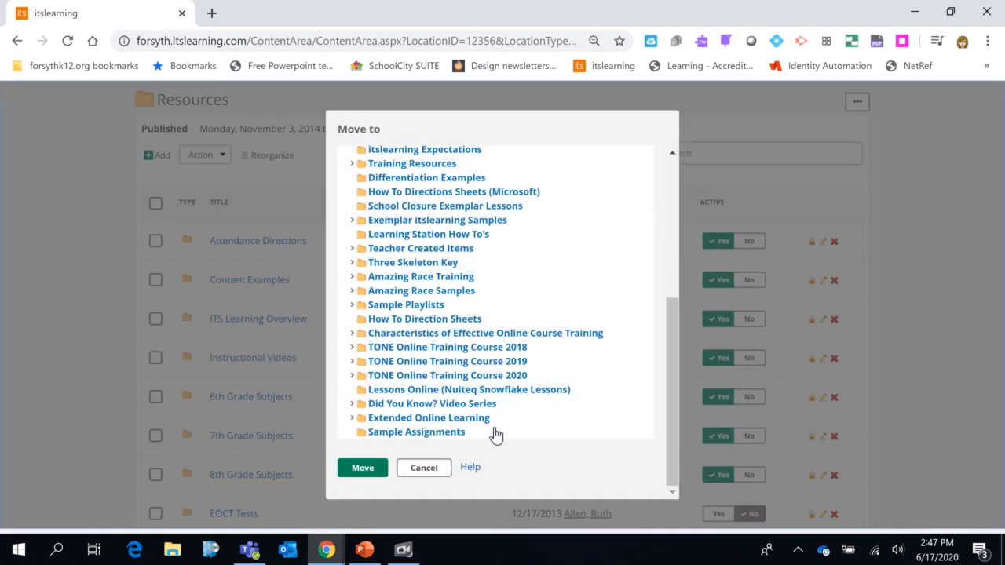
click(402, 434)
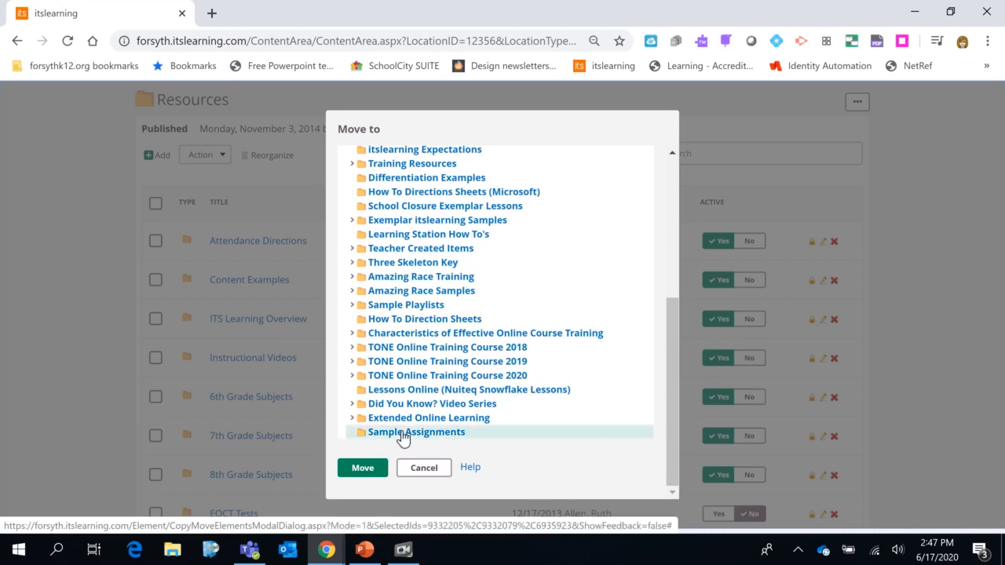
click(371, 469)
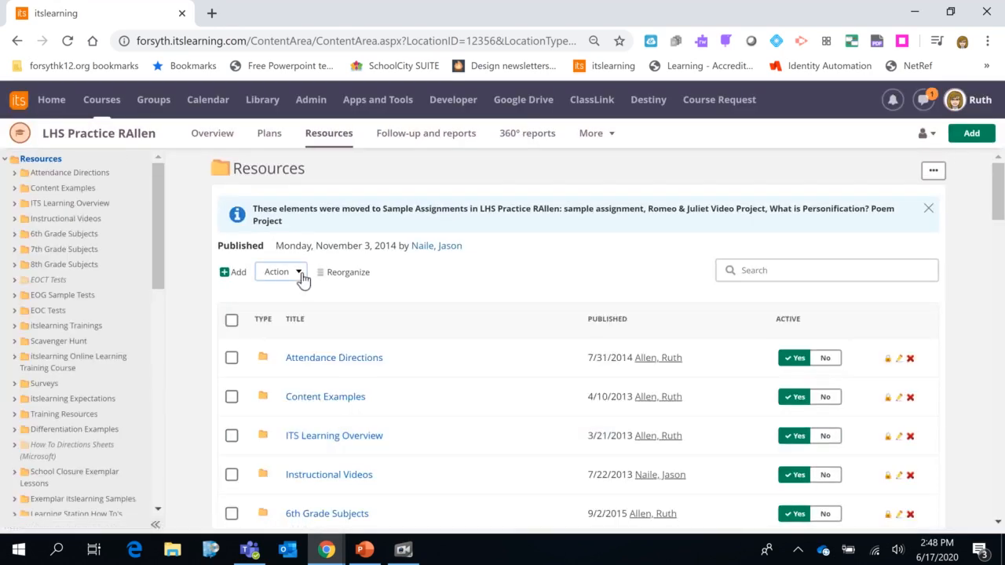
Reorganize the resources, placing Sample Assignments above Extended Online Learning and Did You Know? Video Series last
click(302, 275)
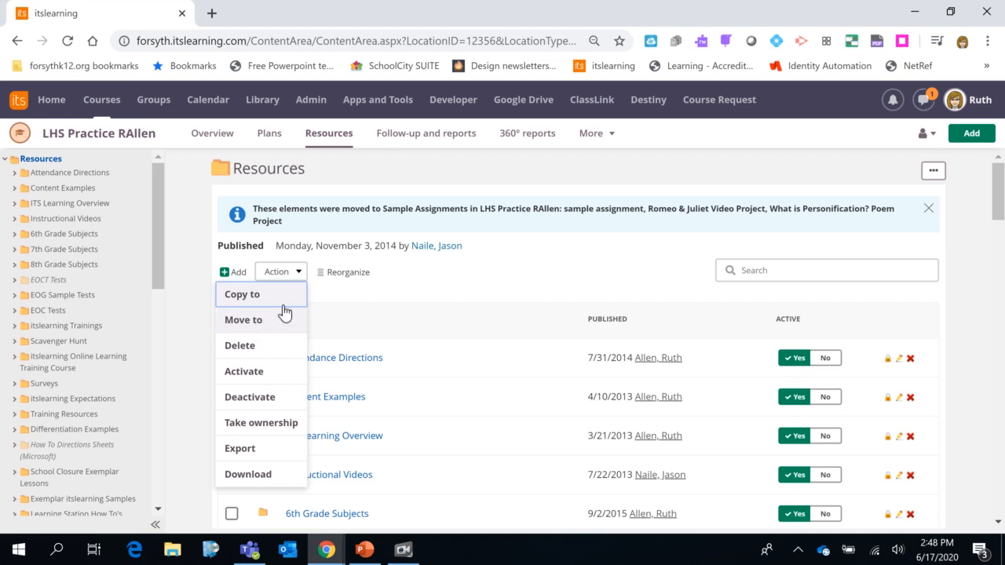
click(489, 280)
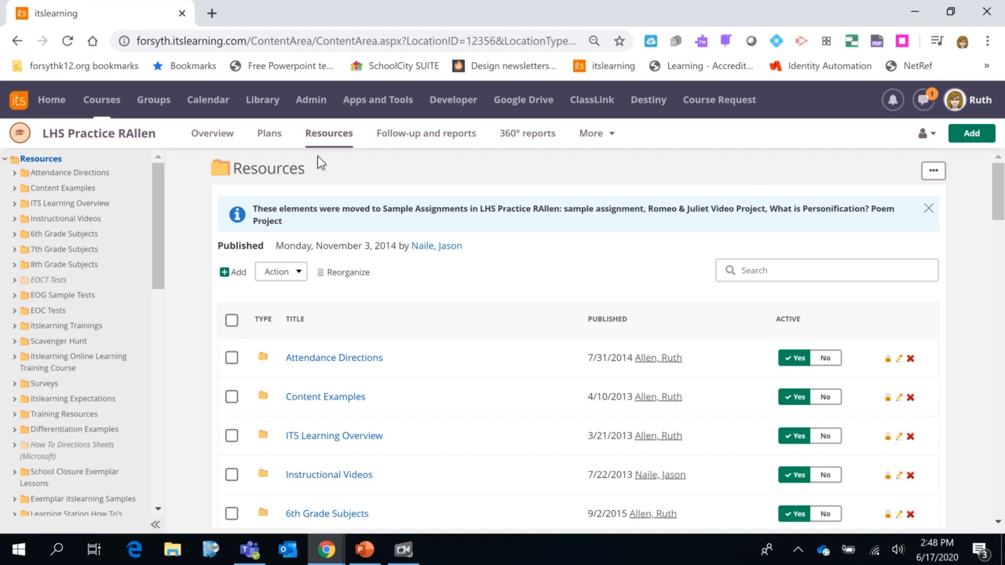
click(345, 281)
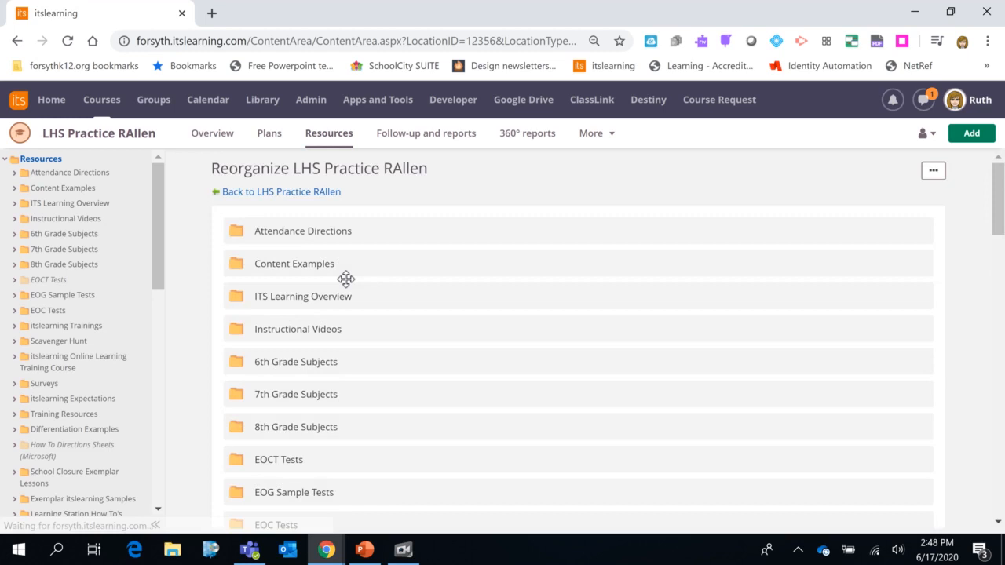
scroll(419, 395, down, 12)
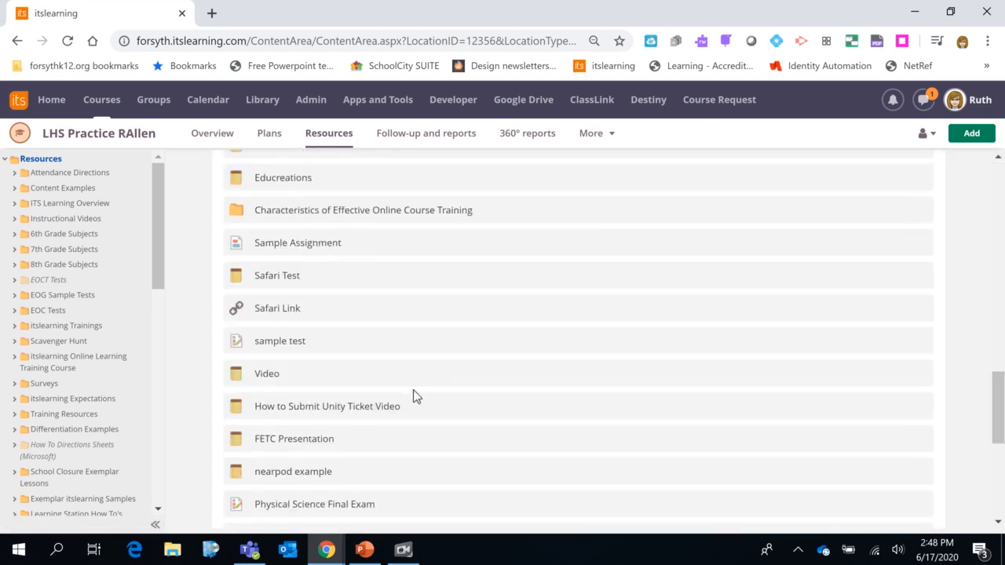
scroll(417, 397, down, 3)
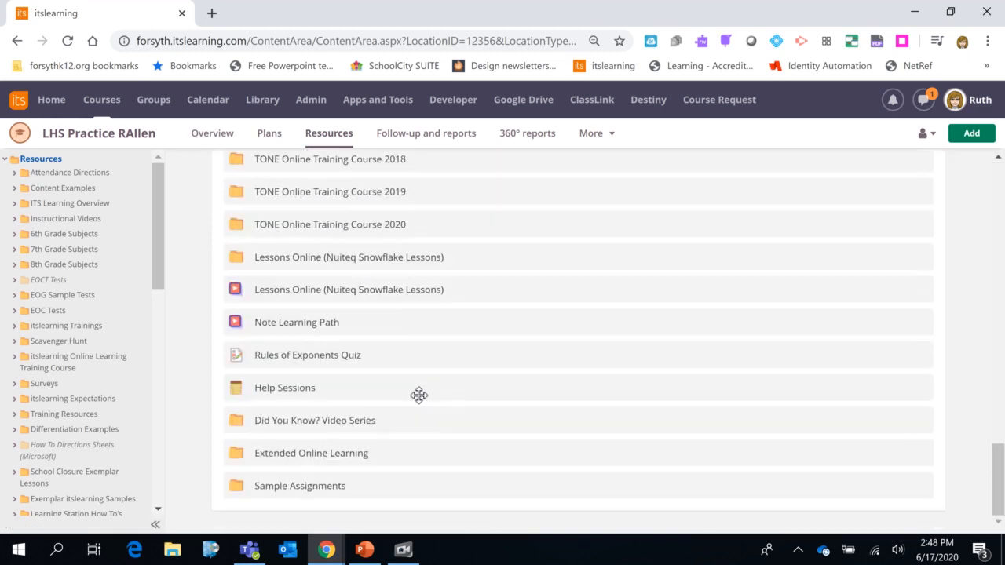
drag(340, 488, 351, 434)
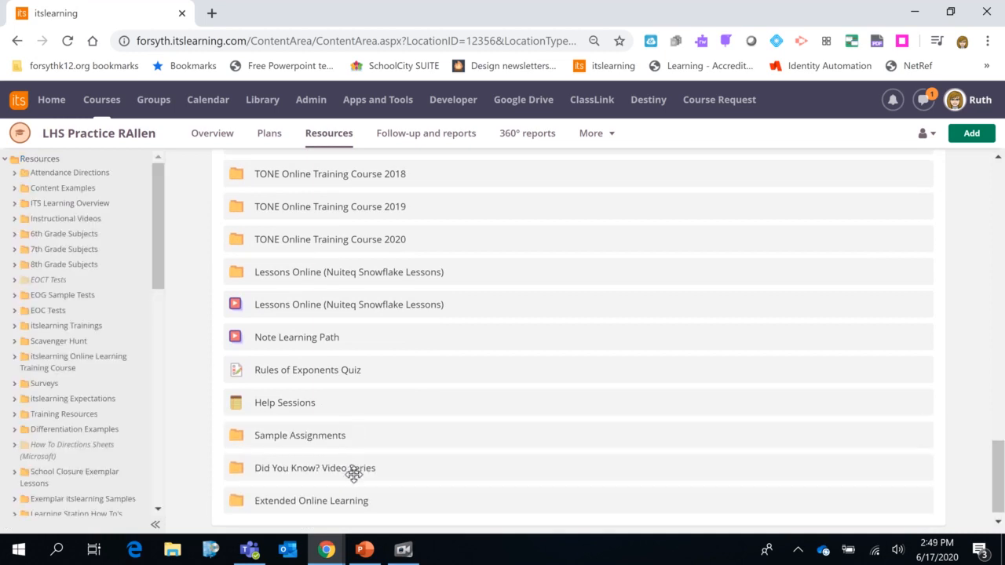
drag(354, 474, 381, 503)
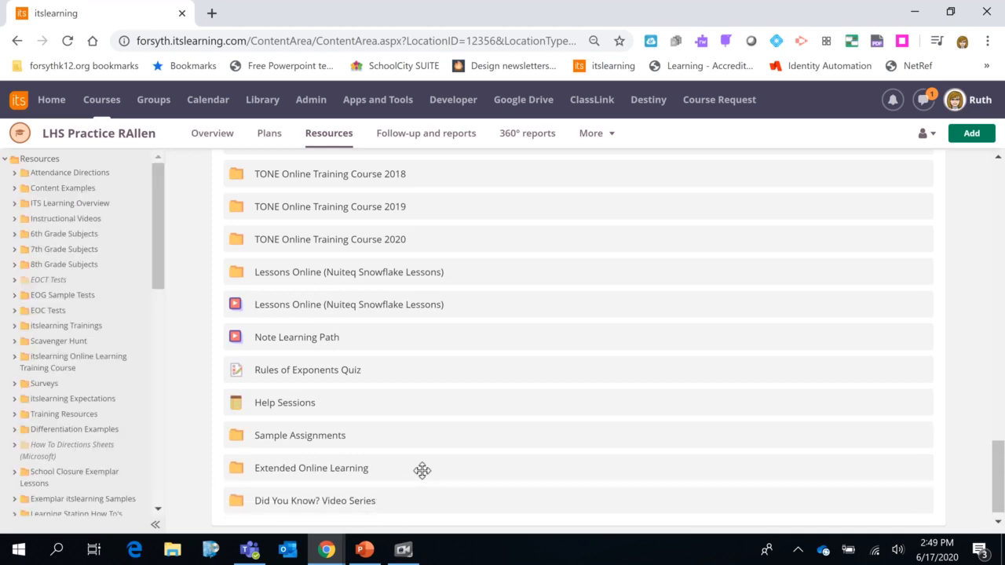
Return to the Resources list and check the new order of the items at its end
scroll(422, 471, up, 3)
scroll(421, 471, up, 10)
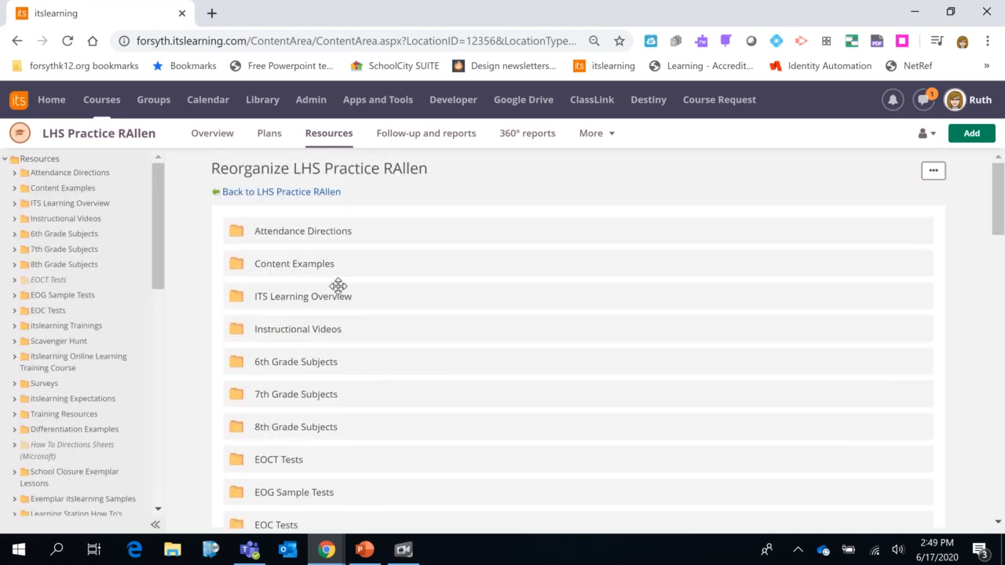
click(311, 195)
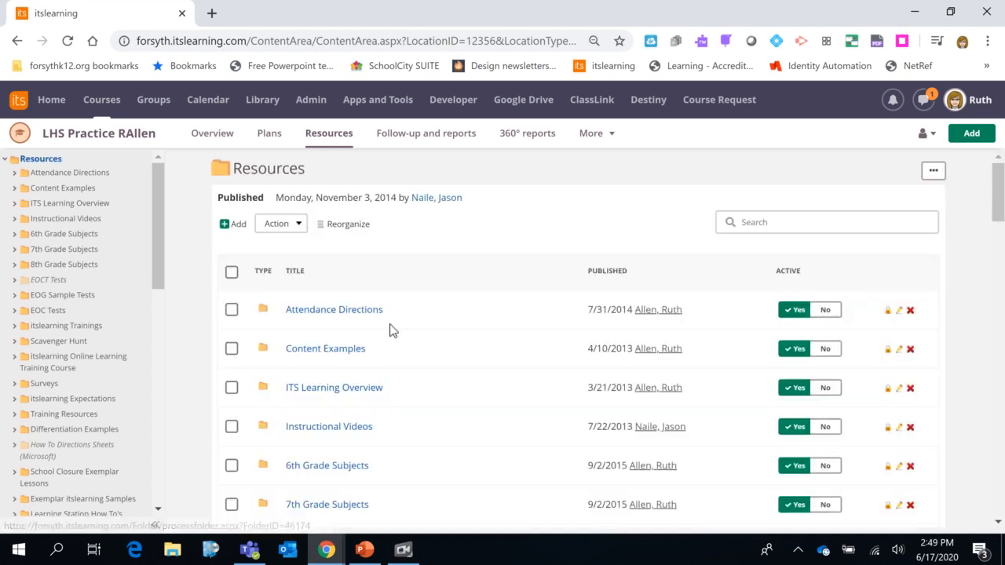
scroll(418, 390, down, 3)
scroll(419, 390, down, 20)
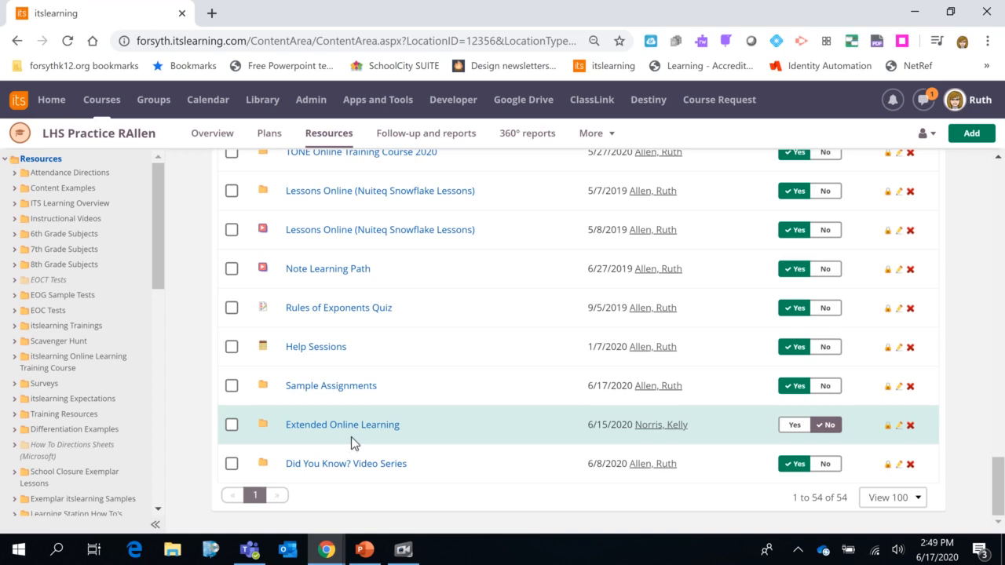
click(356, 388)
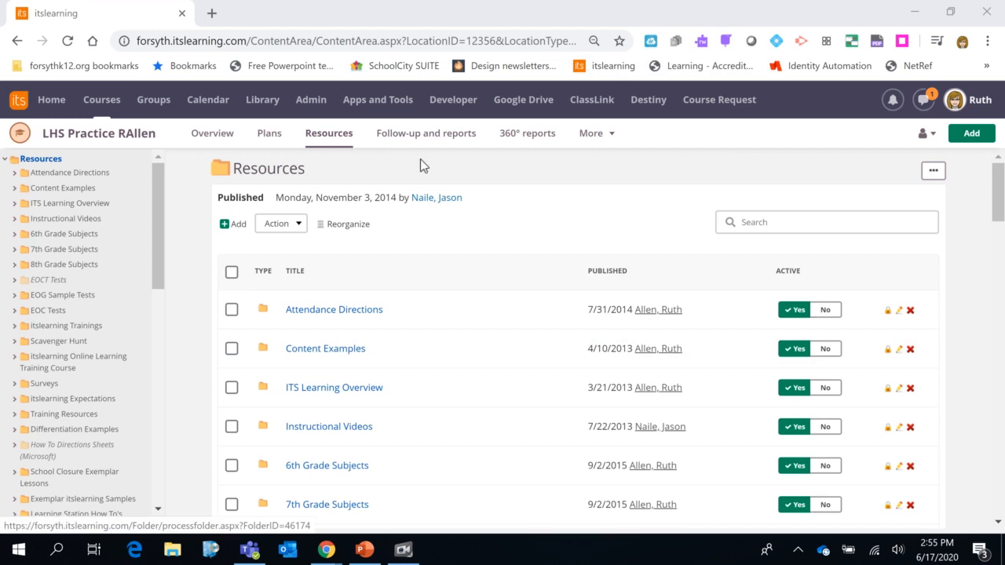
Deactivate the Attendance Directions folder together with its contents
click(831, 312)
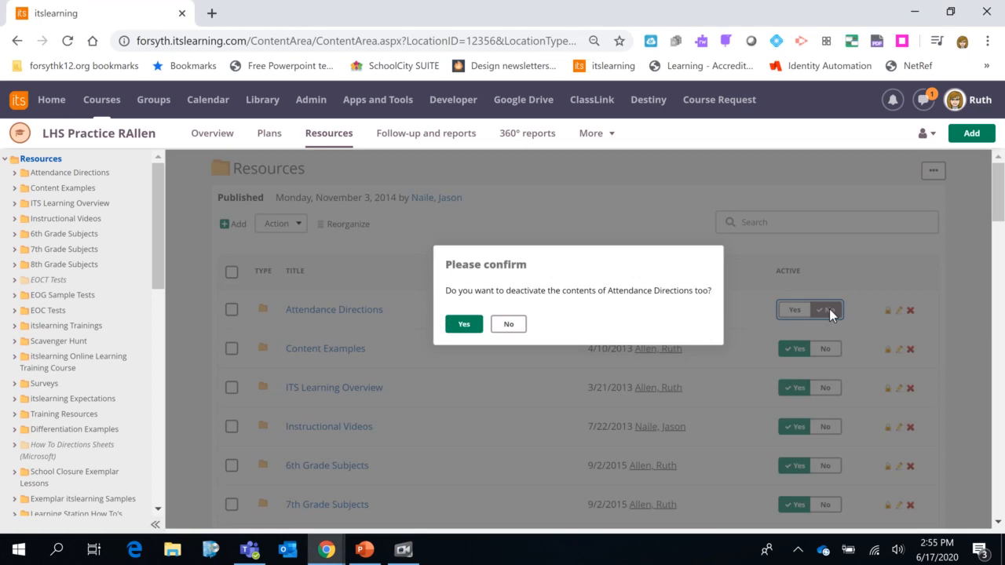
click(464, 324)
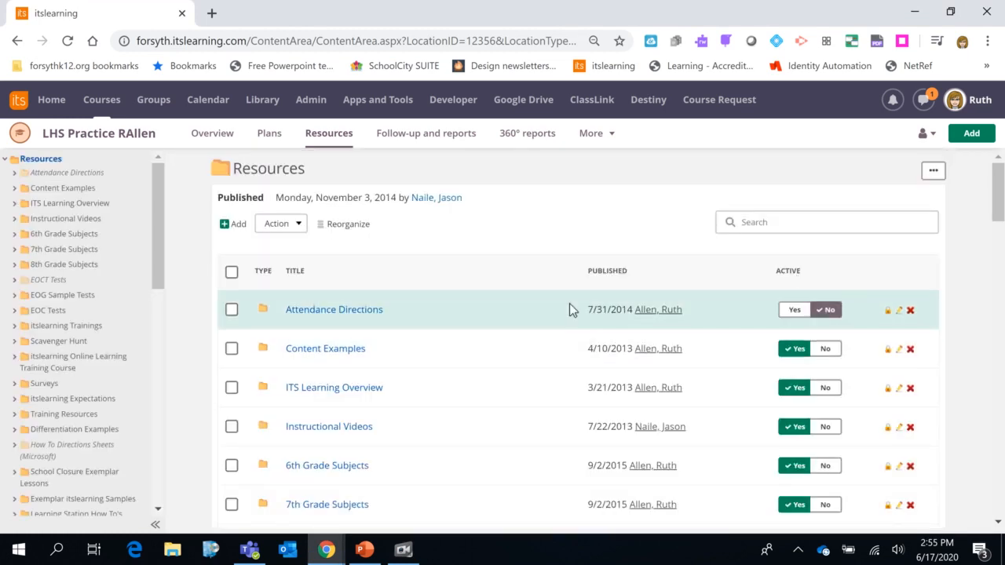
Try to deactivate all resources at once by selecting every item
click(231, 271)
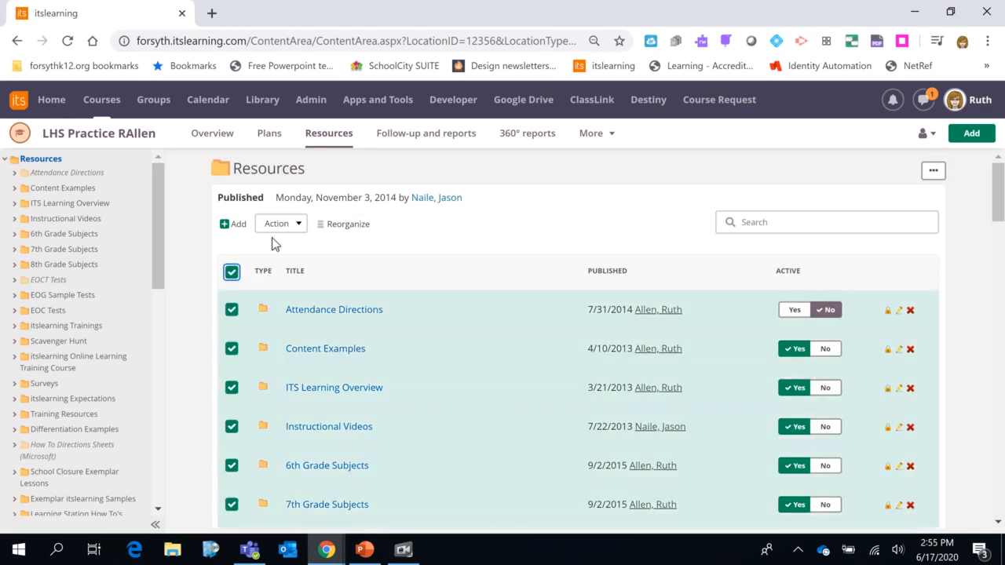
click(279, 230)
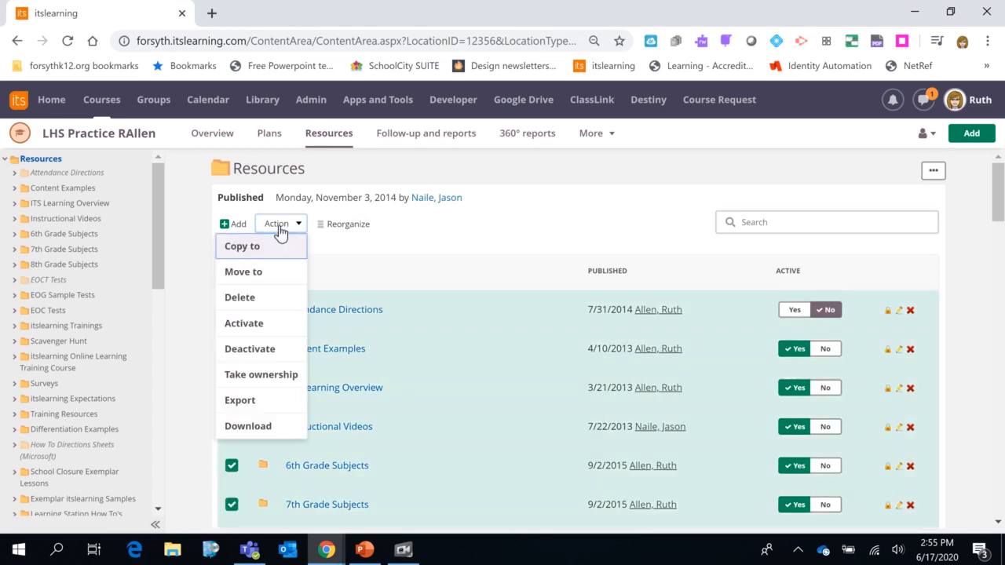
click(264, 349)
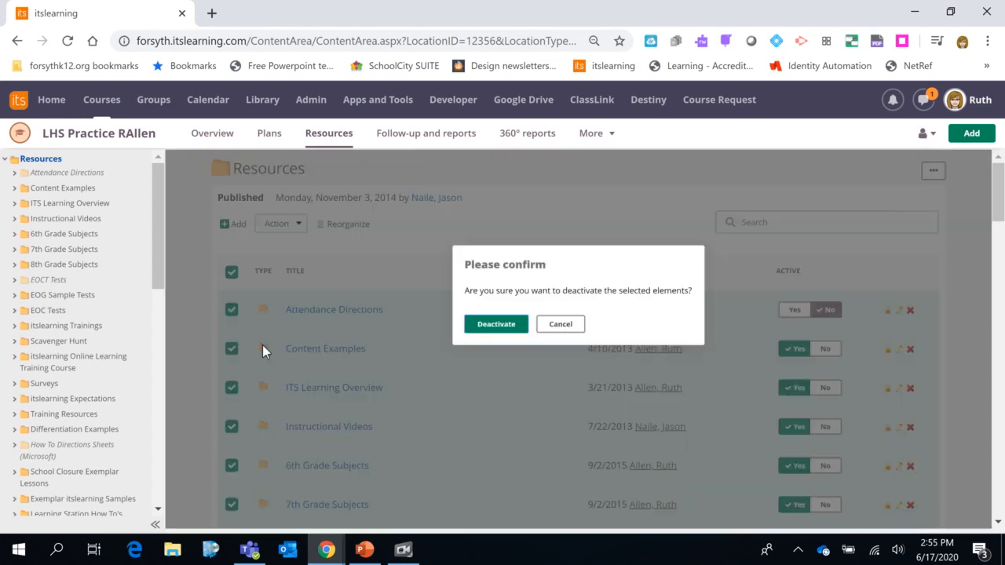
click(580, 327)
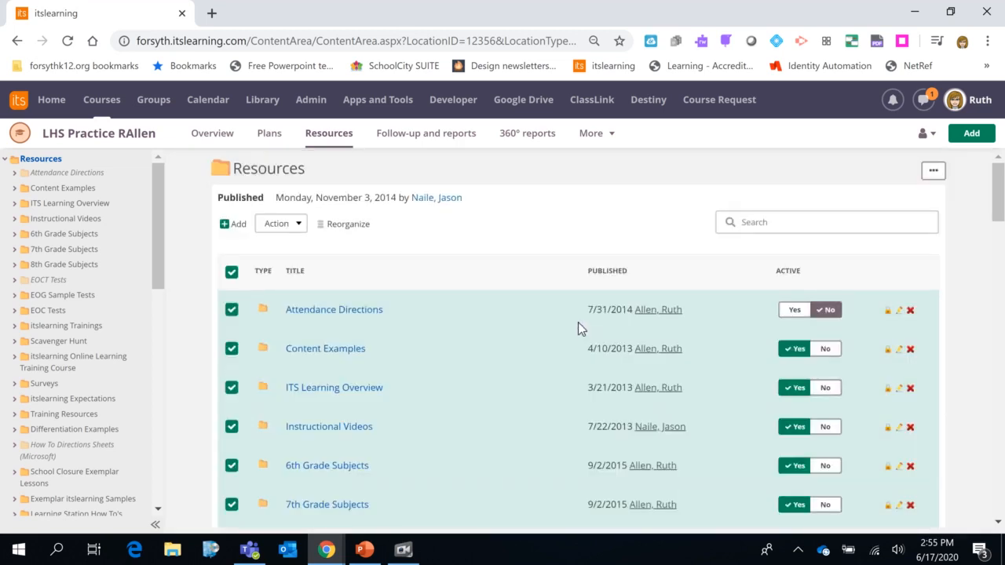
Open the Content Examples folder, and from there open the course's Trash can
click(333, 353)
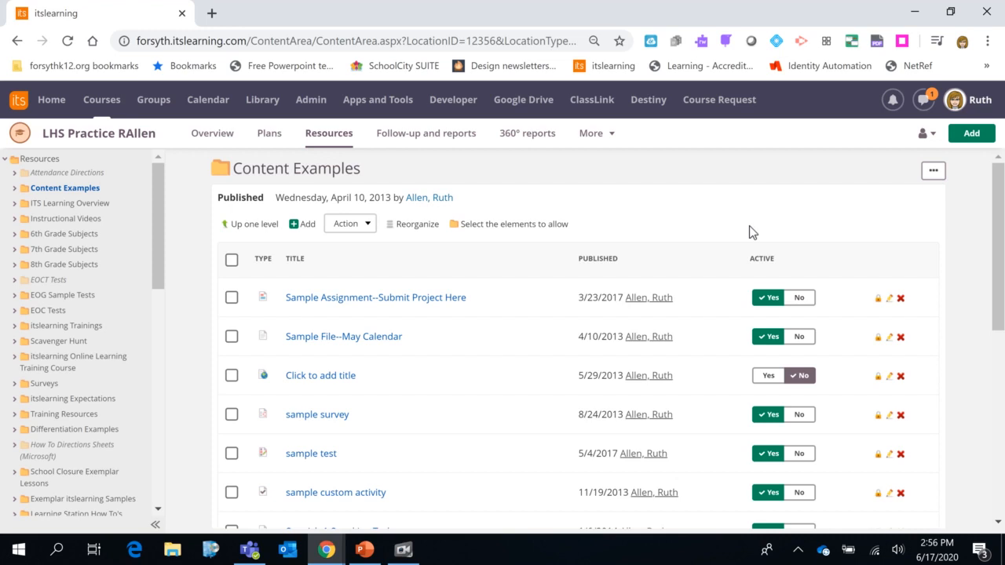
click(595, 139)
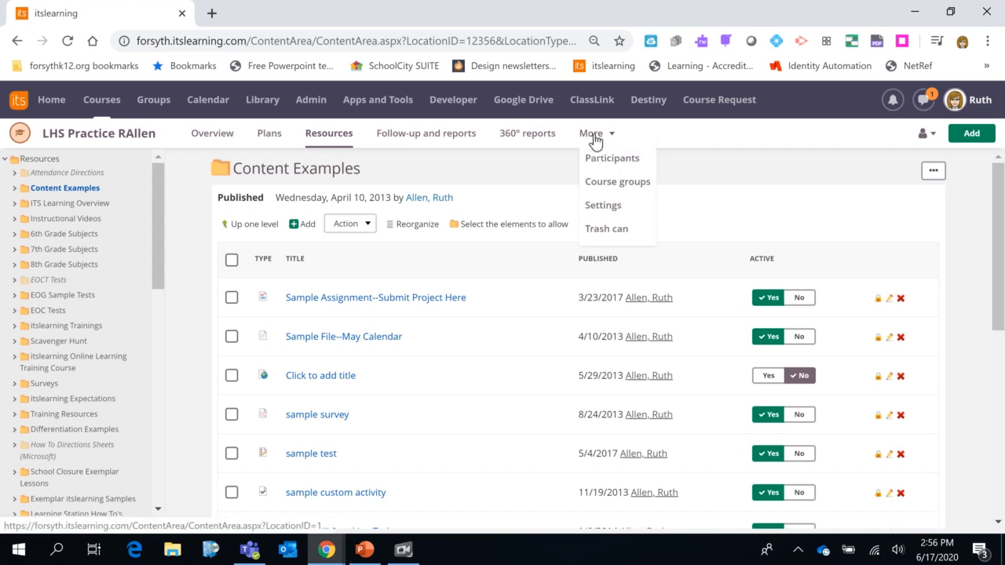
click(607, 230)
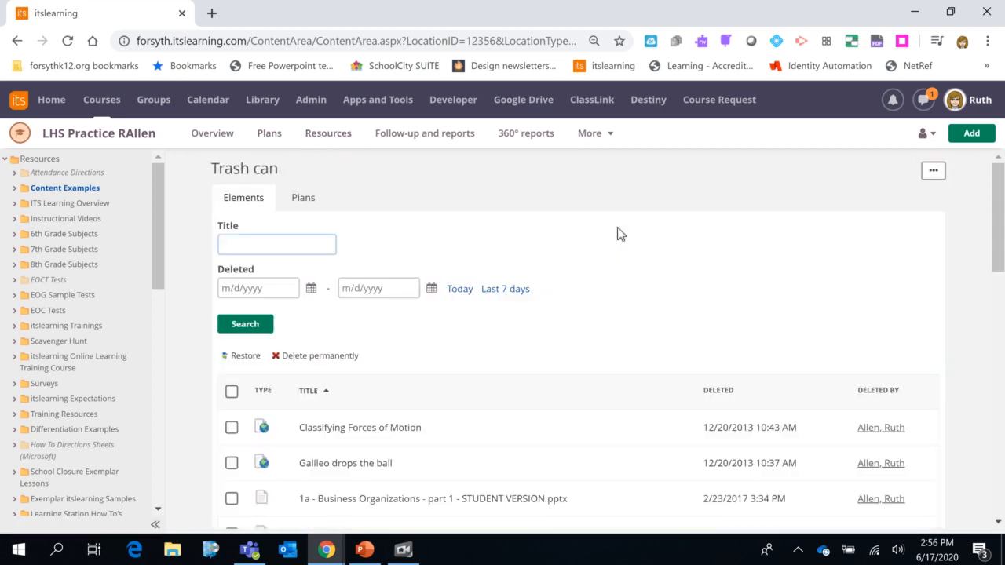
Select the deleted element Classifying Forces of Motion in the trash can
scroll(620, 234, down, 5)
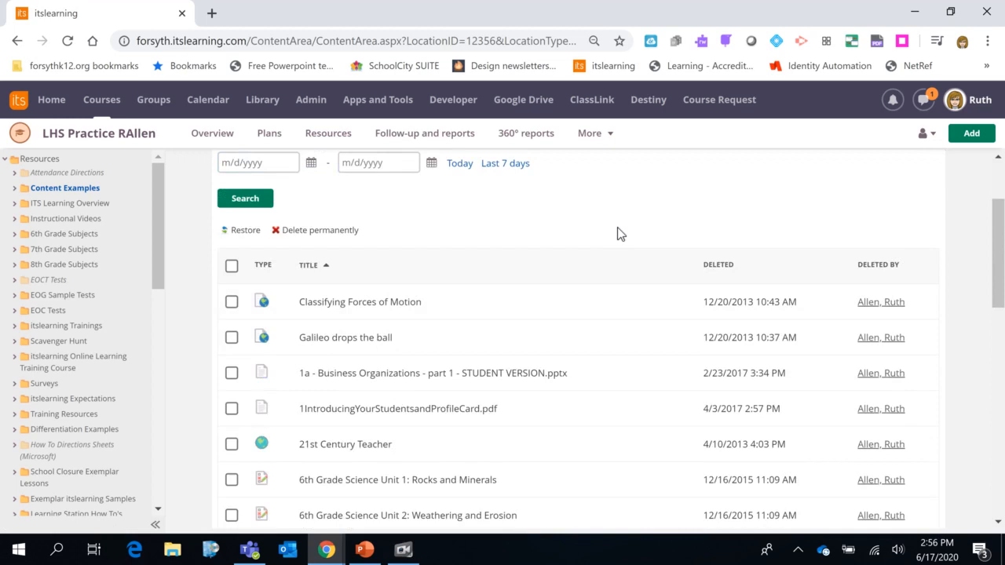
scroll(617, 231, up, 4)
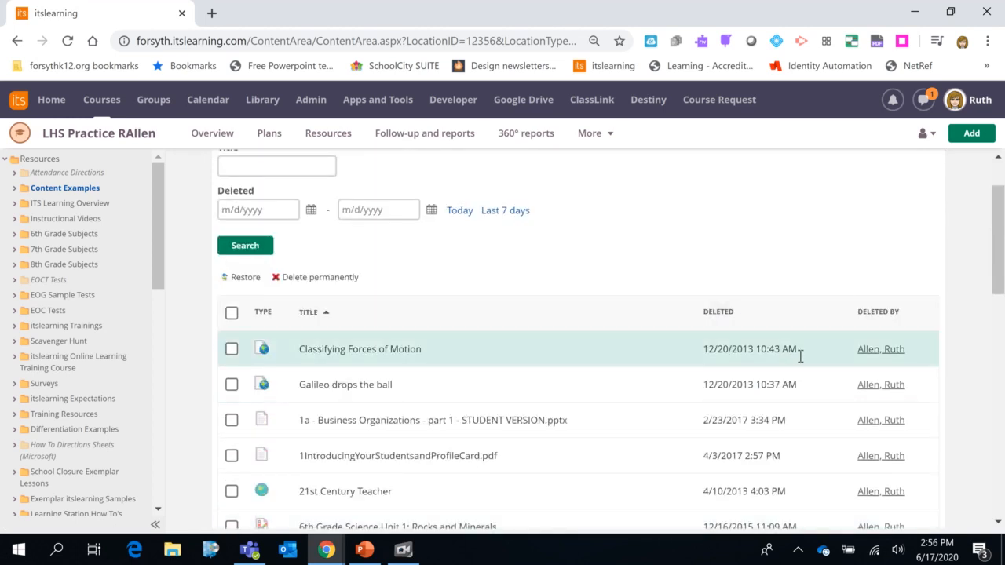
click(233, 352)
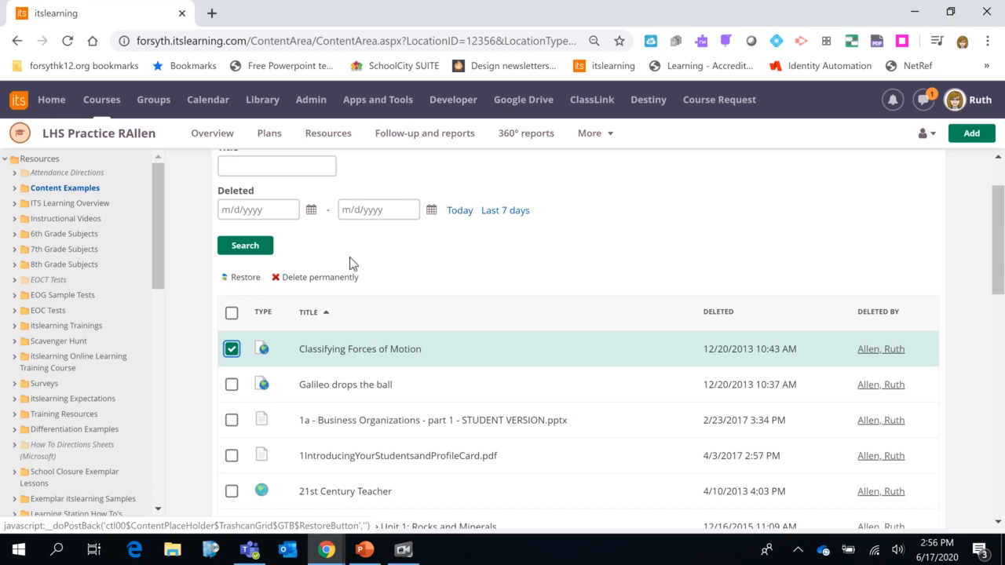
Switch the trash can to the list of deleted plans
scroll(358, 253, up, 1)
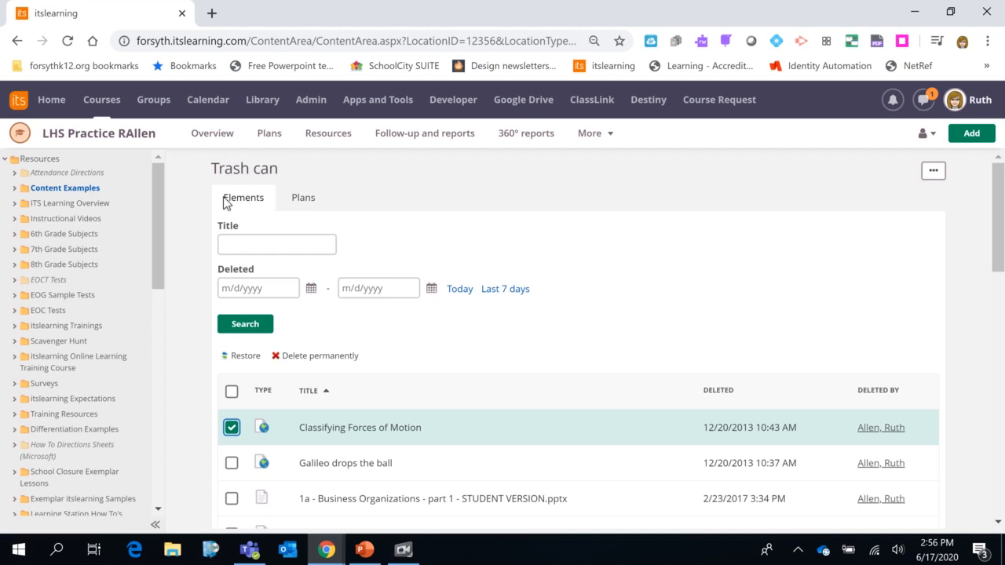
click(302, 205)
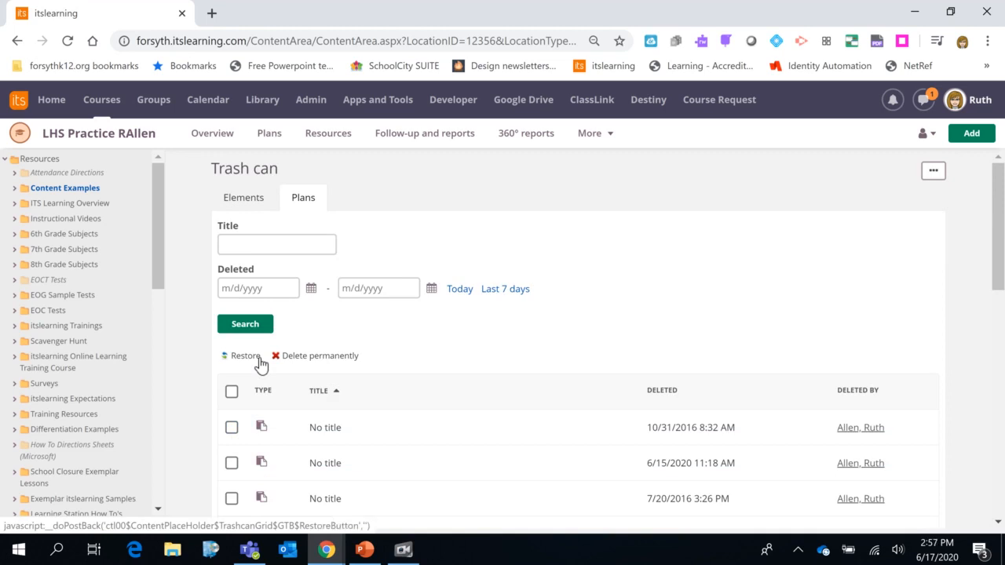
click(403, 549)
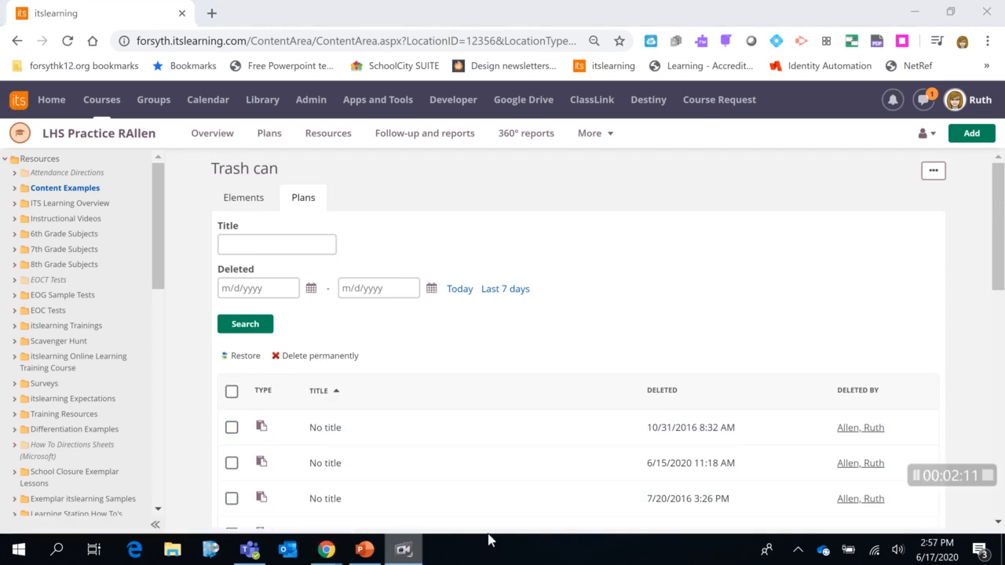